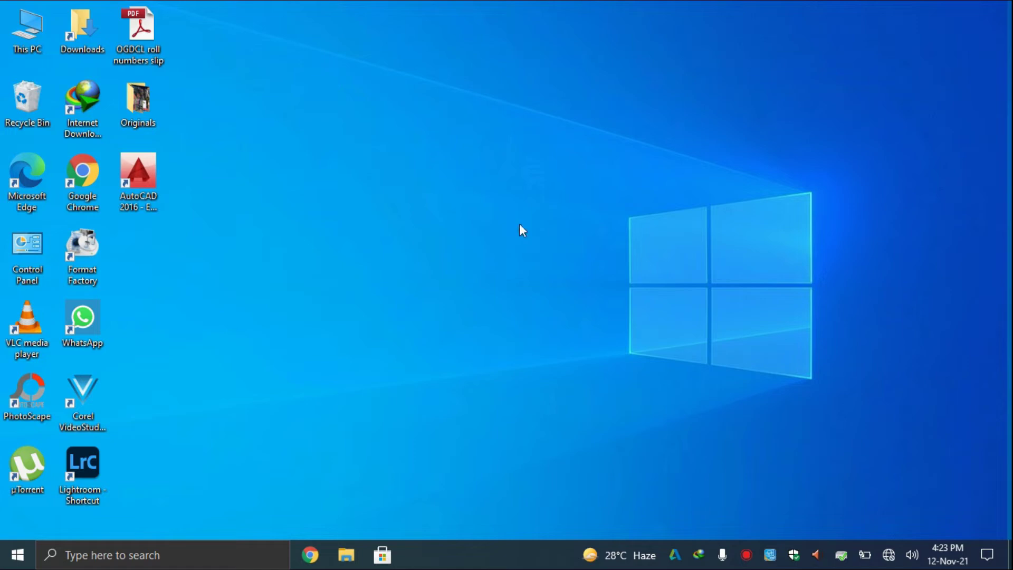
# Launch AutoCAD 2016 from its desktop shortcut with administrator rights.
pyautogui.rightClick(137, 194)
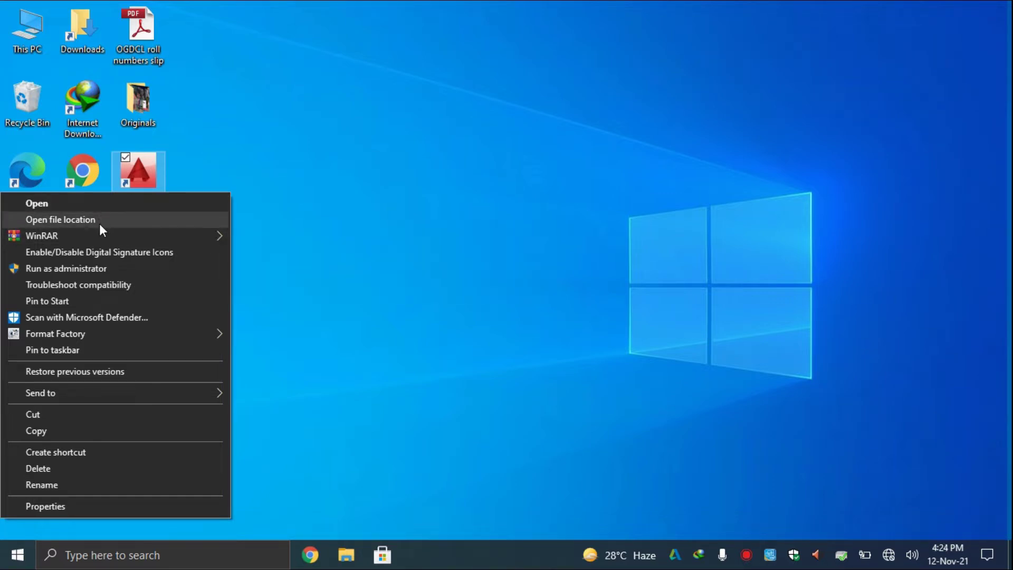
pyautogui.click(93, 264)
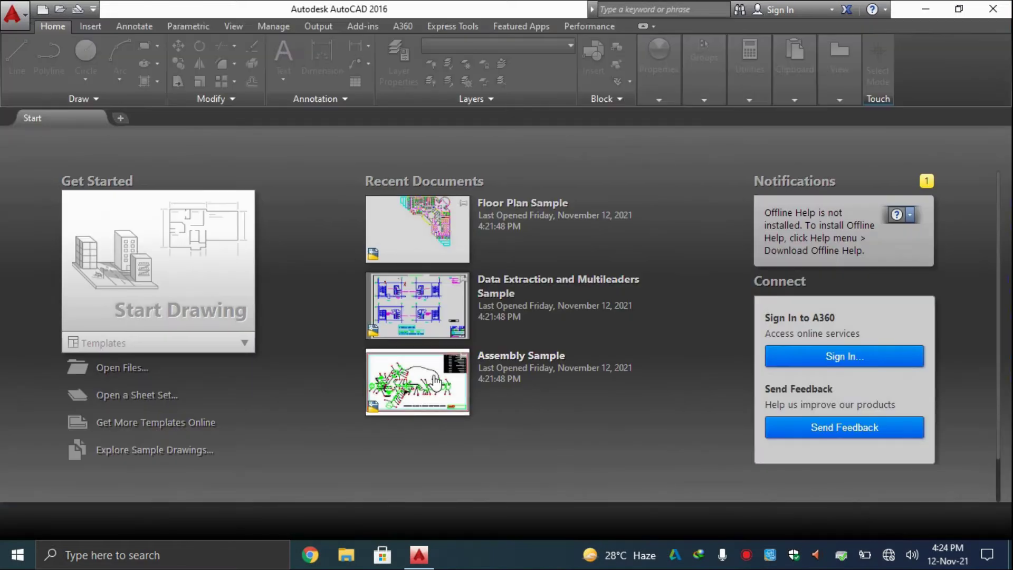
# Start a new blank drawing, Drawing1.dwg, from the Start page.
pyautogui.click(125, 267)
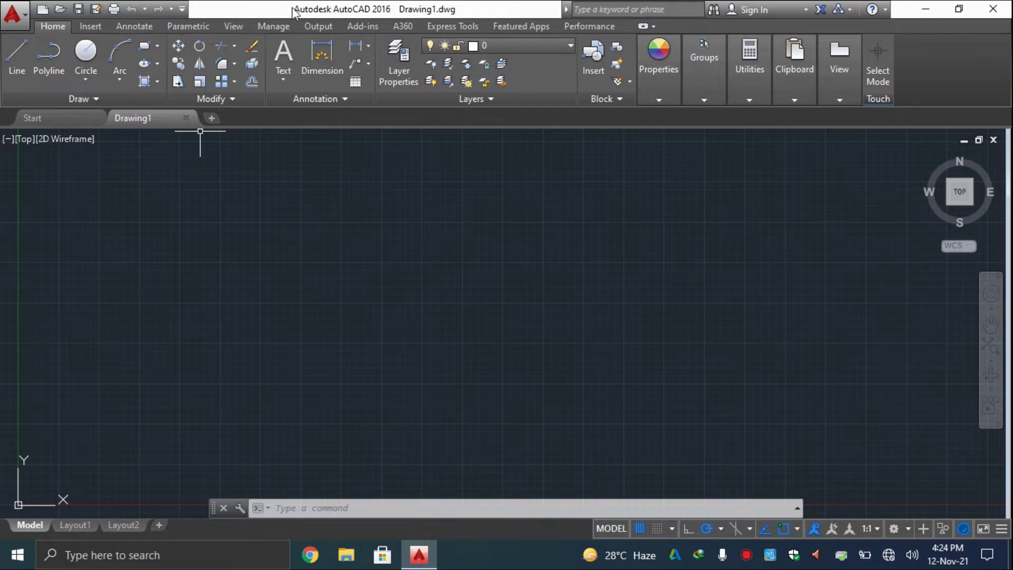
# Turn on the classic menu bar and close the ribbon via Tools > Palettes.
pyautogui.click(182, 9)
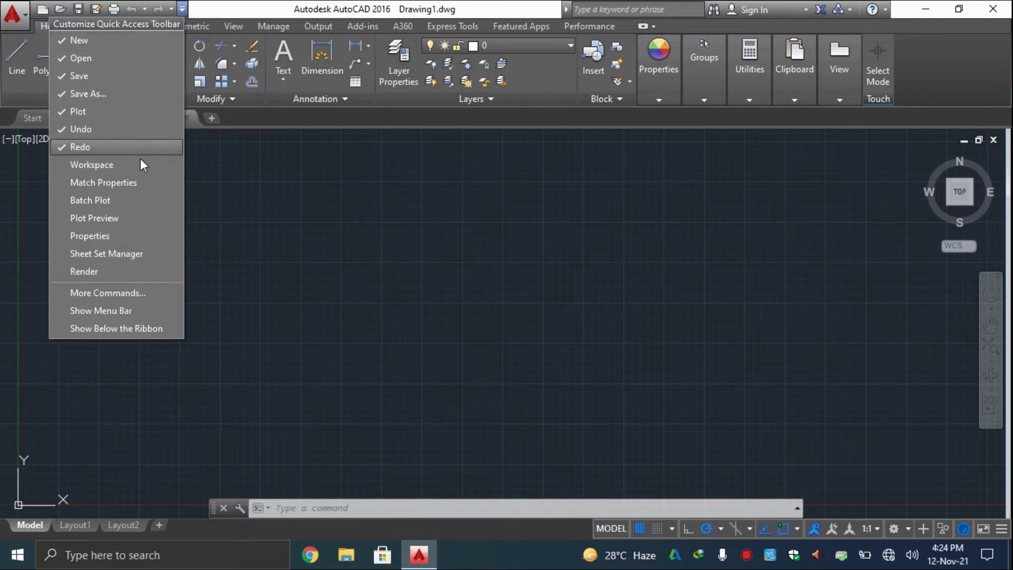
pyautogui.click(96, 312)
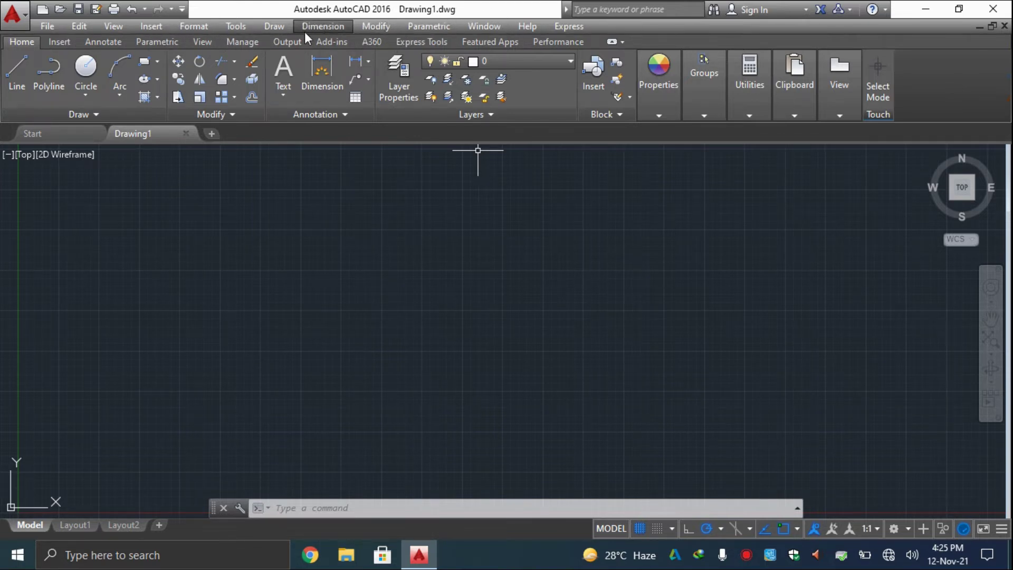
pyautogui.click(240, 27)
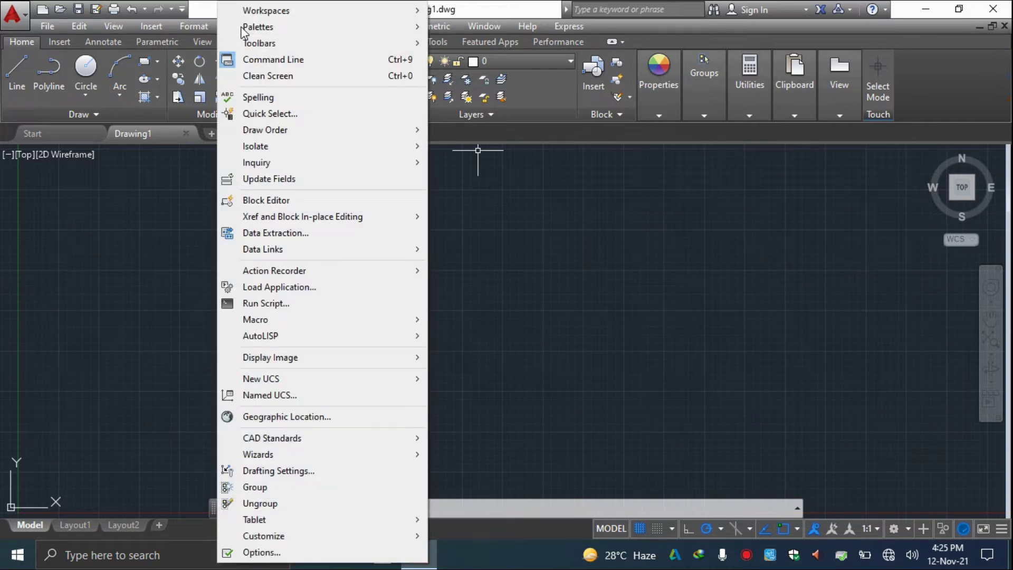
pyautogui.moveTo(258, 27)
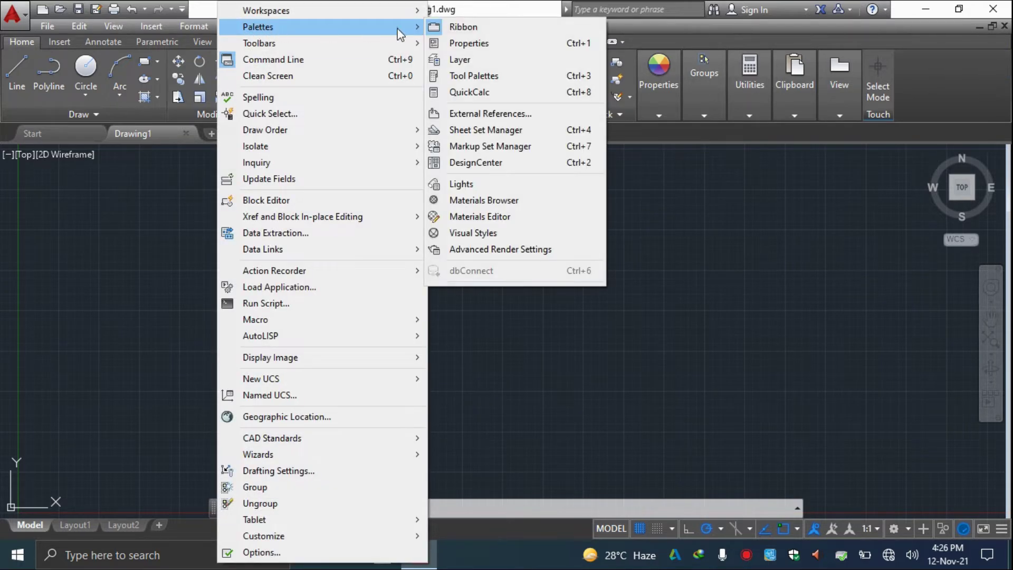
pyautogui.click(467, 27)
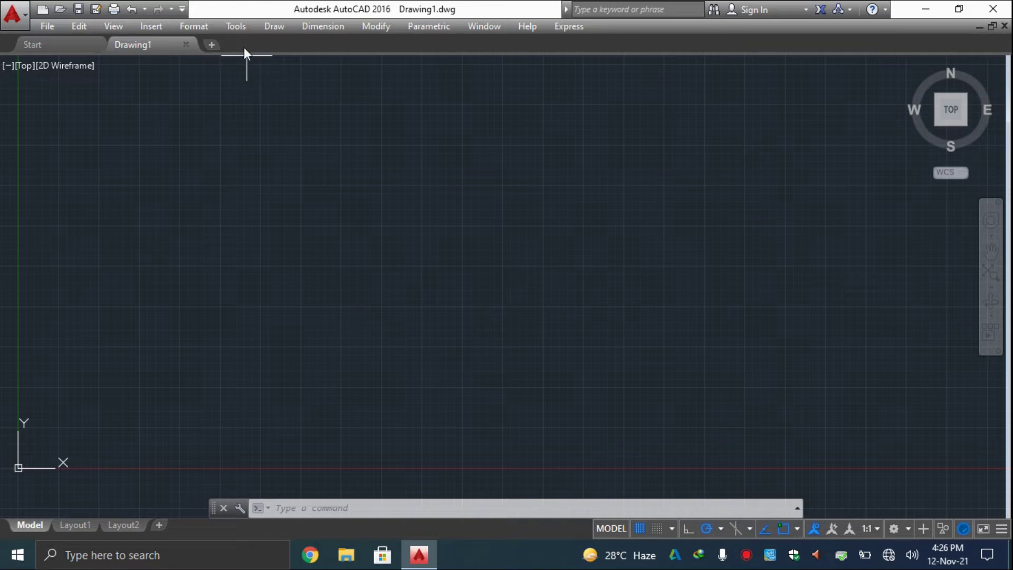
# Add the Draw, Draw Order, Properties and Standard toolbars from Tools > Toolbars > AutoCAD.
pyautogui.click(242, 31)
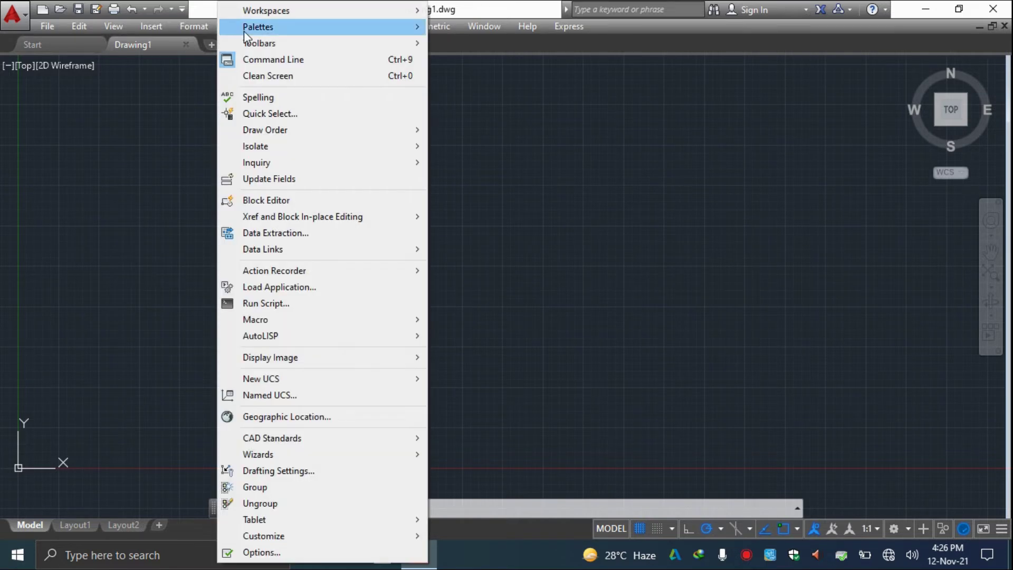
pyautogui.moveTo(258, 43)
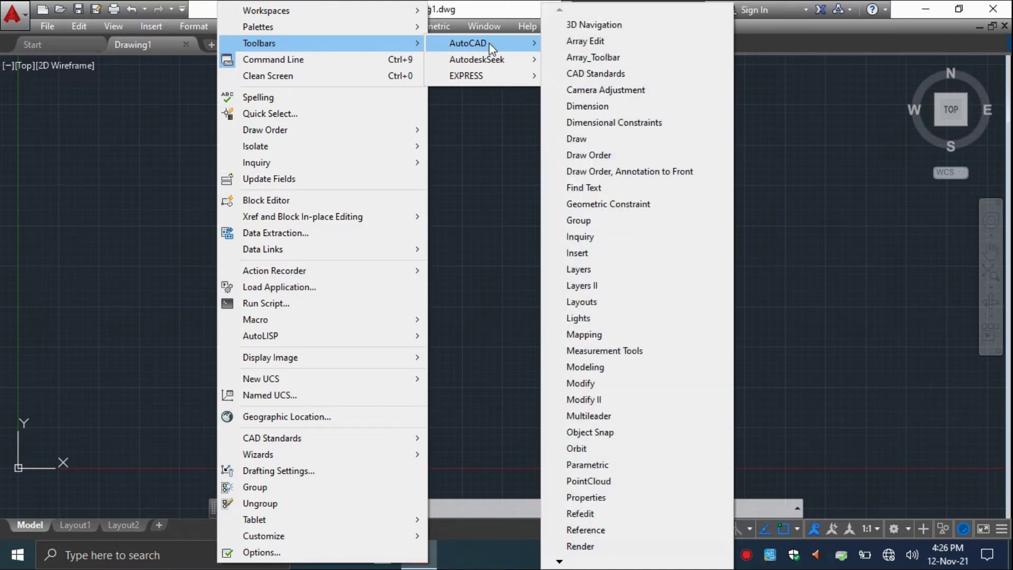
pyautogui.moveTo(475, 43)
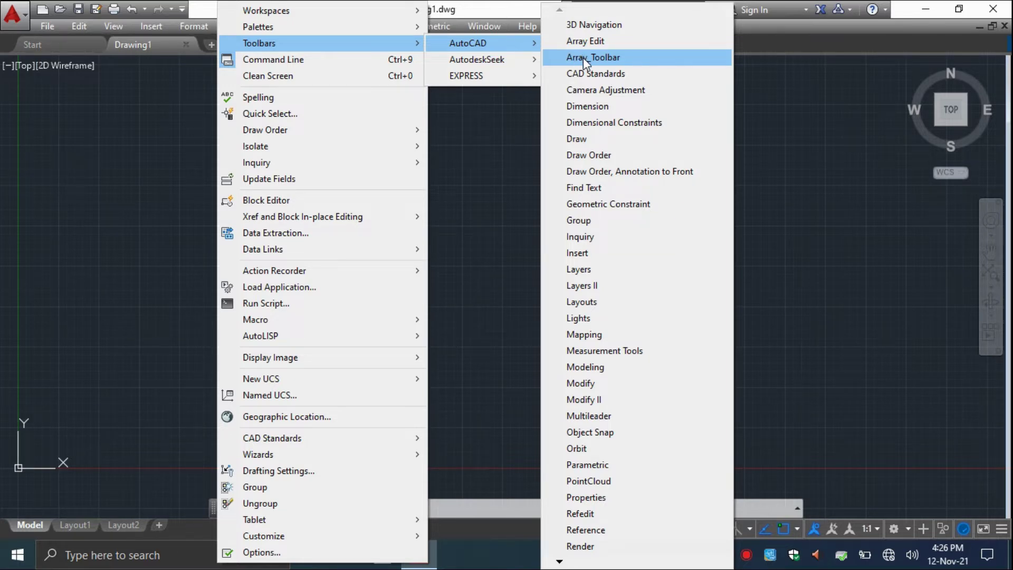
pyautogui.click(581, 138)
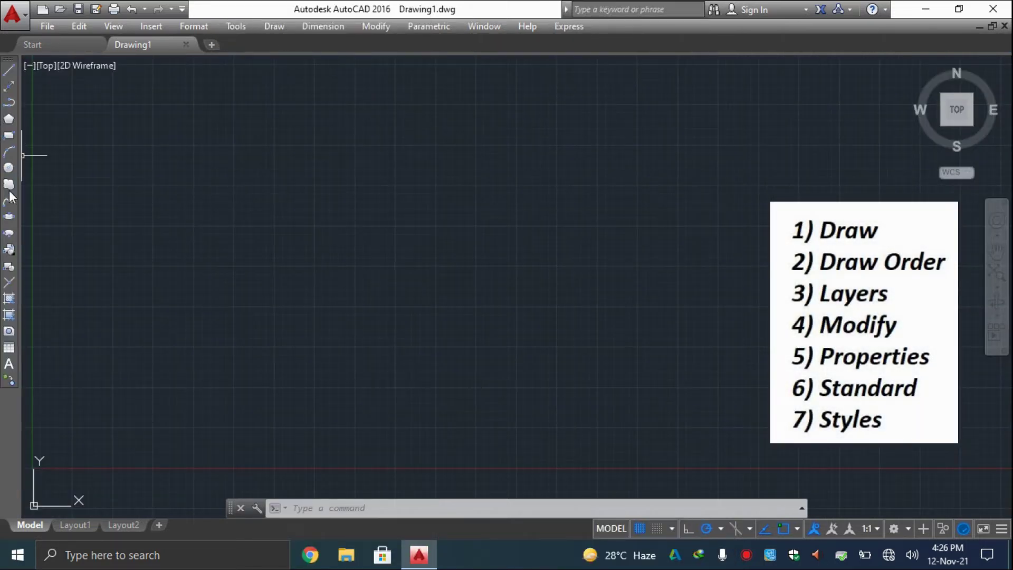
pyautogui.click(284, 29)
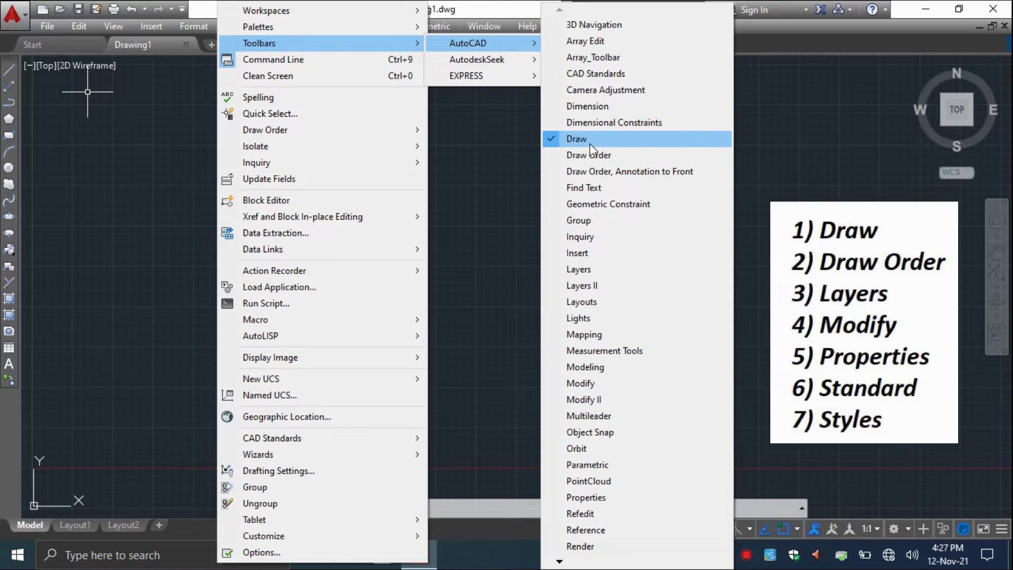
pyautogui.click(588, 154)
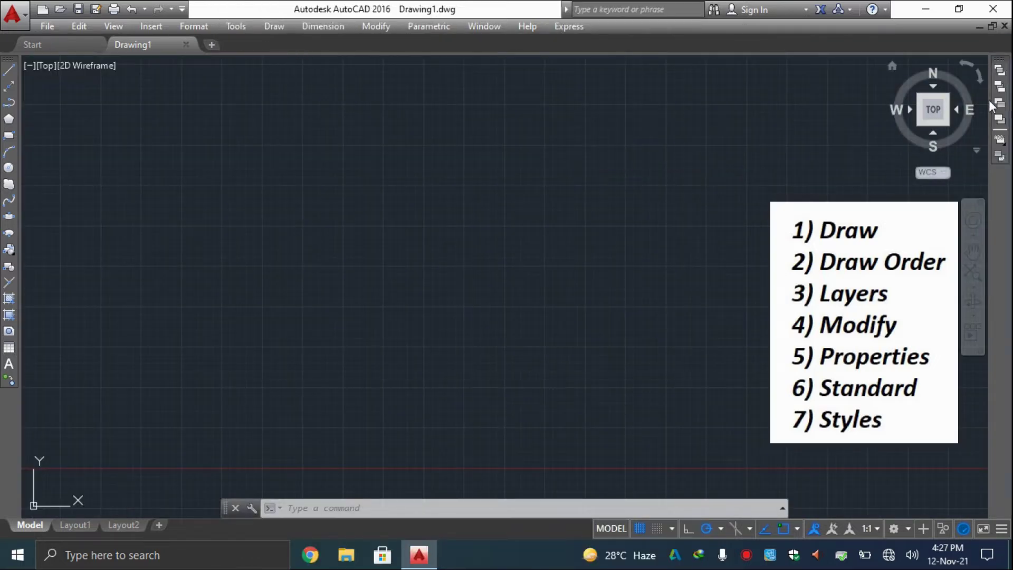
pyautogui.click(237, 25)
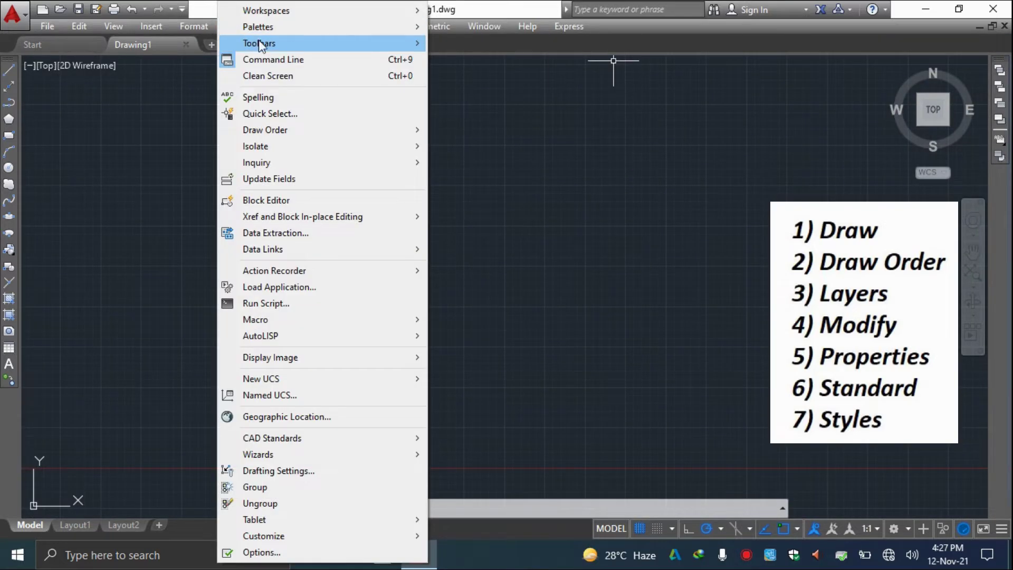
pyautogui.moveTo(467, 43)
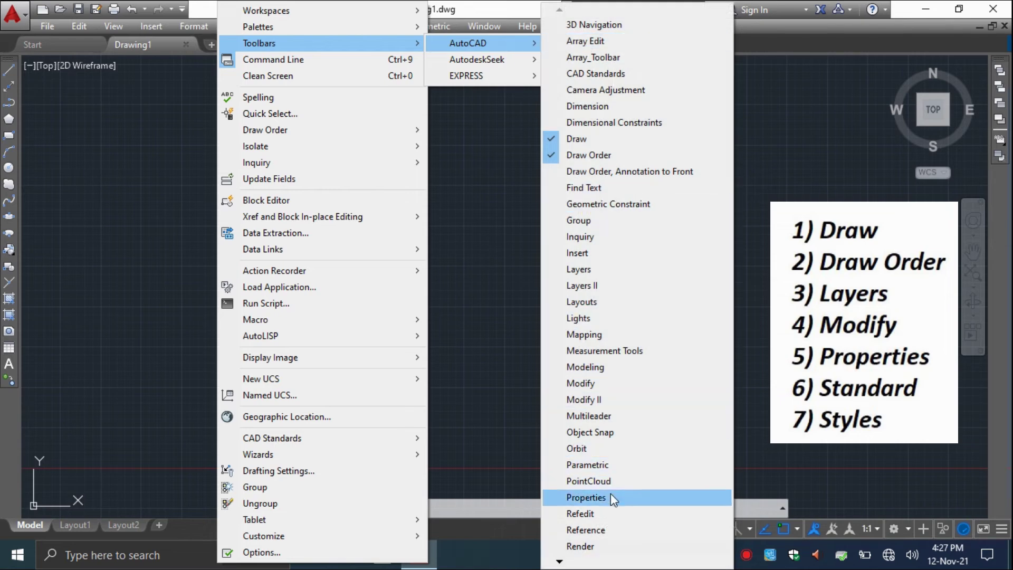
pyautogui.click(599, 496)
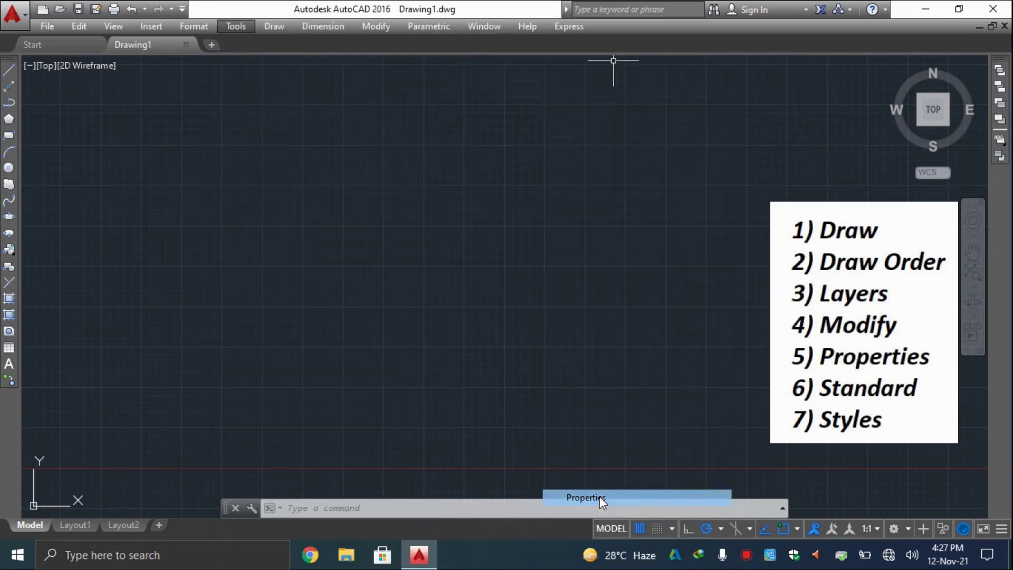
pyautogui.click(243, 32)
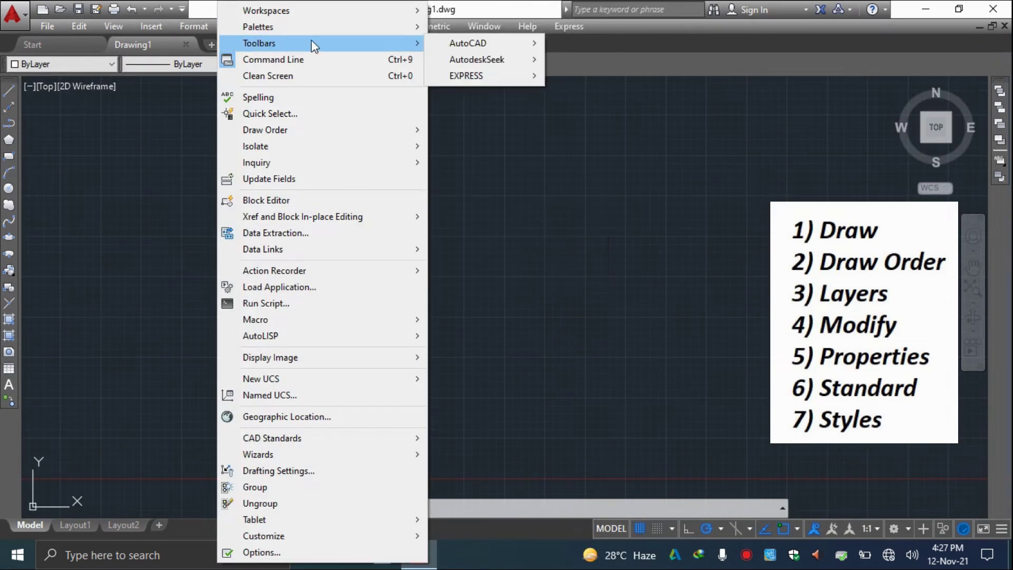
pyautogui.moveTo(559, 561)
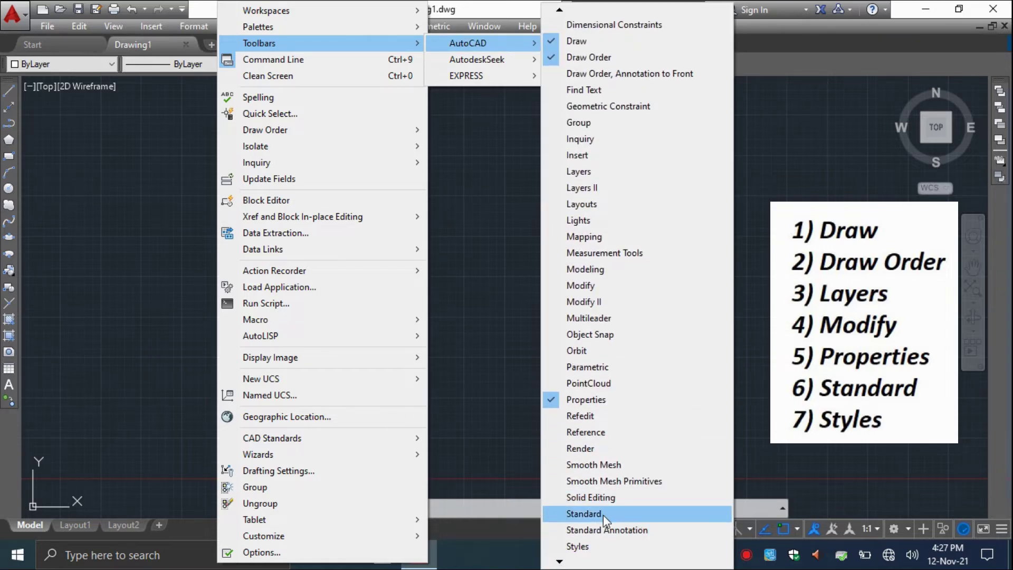
pyautogui.click(603, 514)
# Add the Modify, Layers and Styles toolbars as well.
pyautogui.click(243, 25)
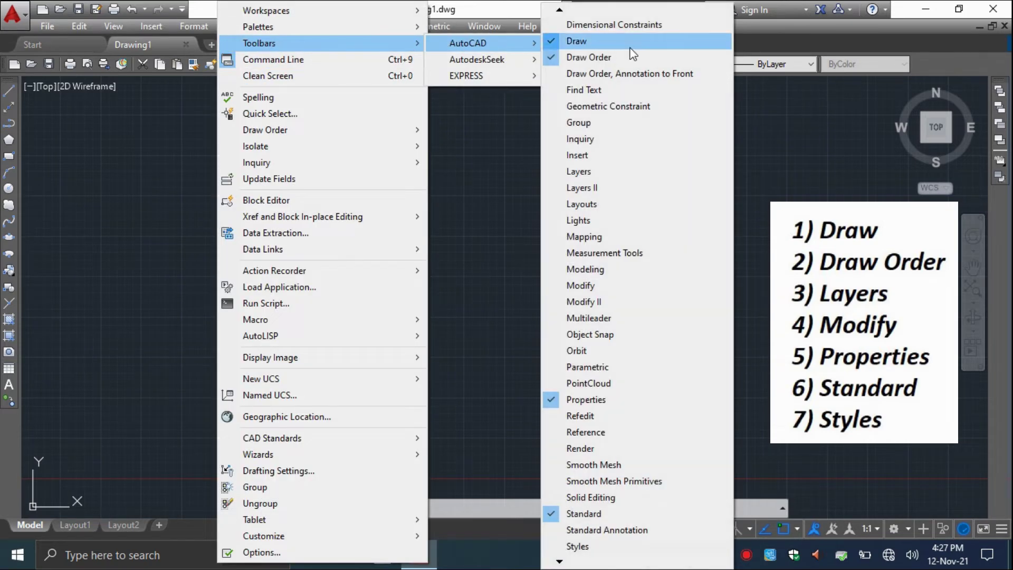
pyautogui.click(578, 288)
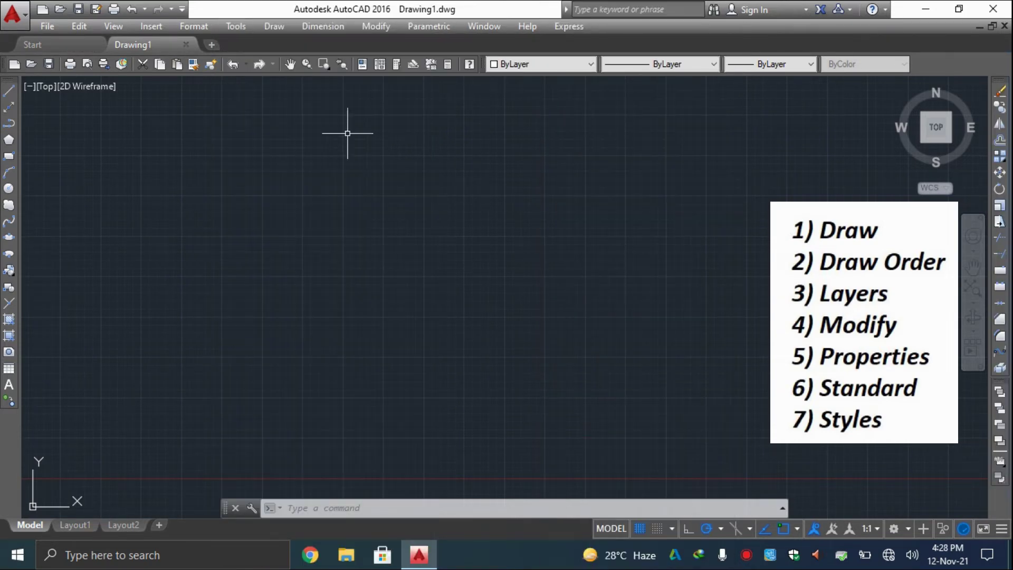
pyautogui.click(238, 25)
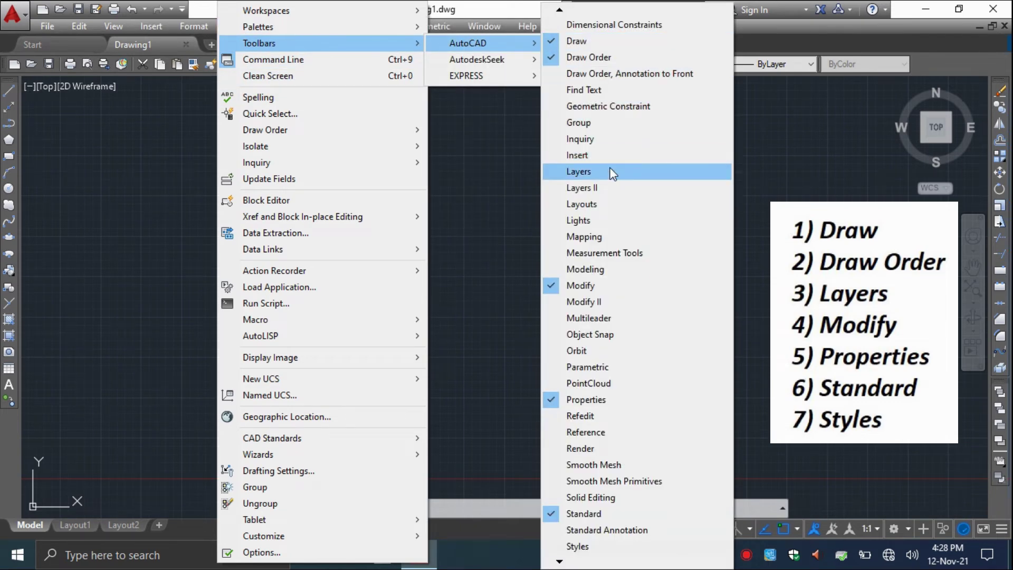
pyautogui.click(611, 170)
pyautogui.click(234, 24)
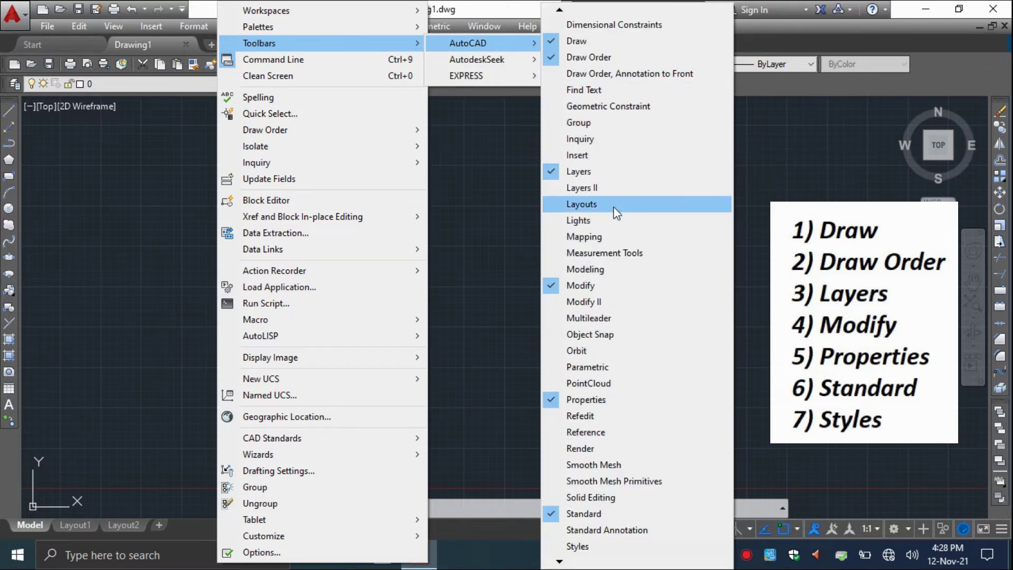
pyautogui.click(591, 547)
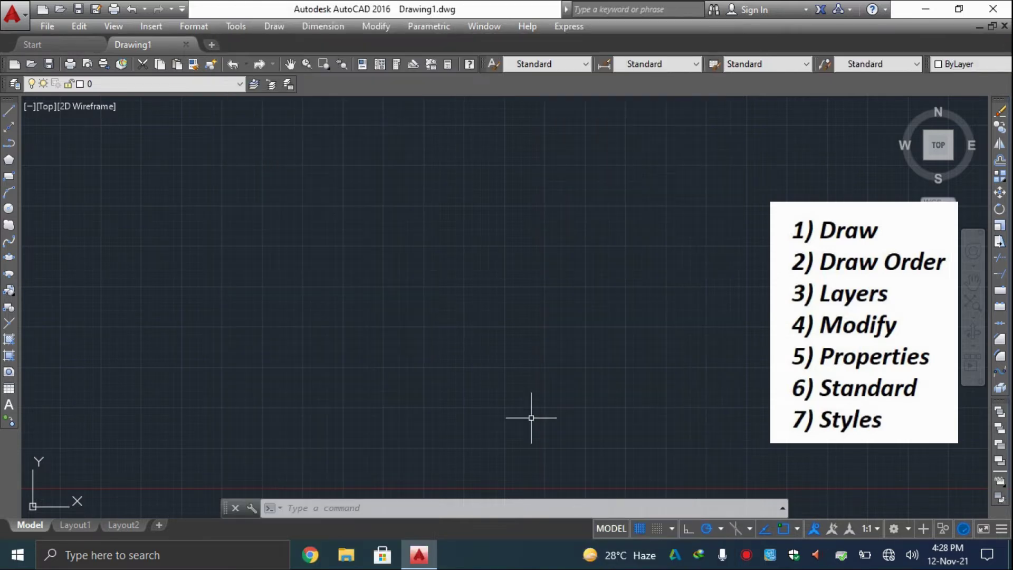
pyautogui.click(236, 26)
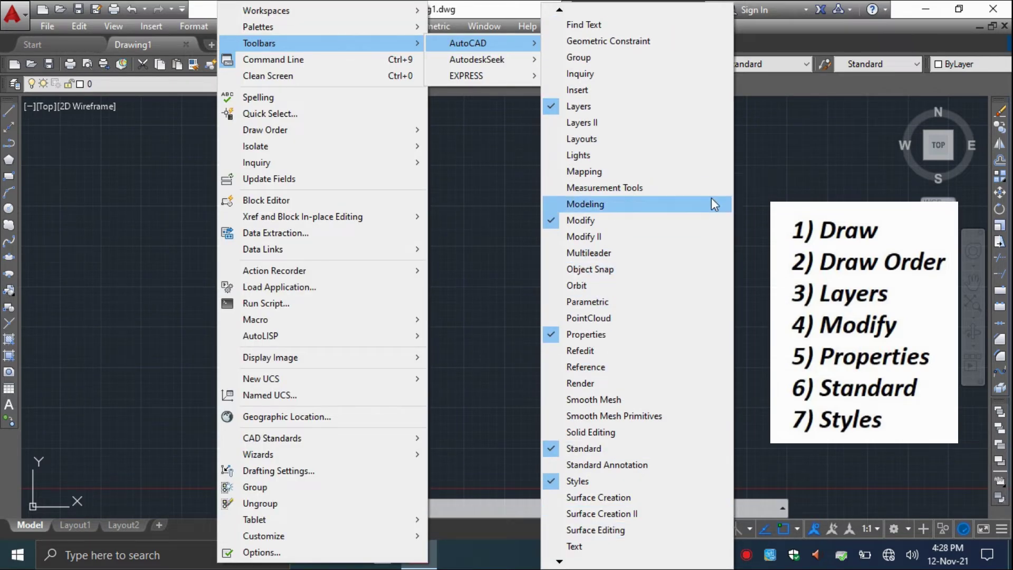
pyautogui.click(770, 266)
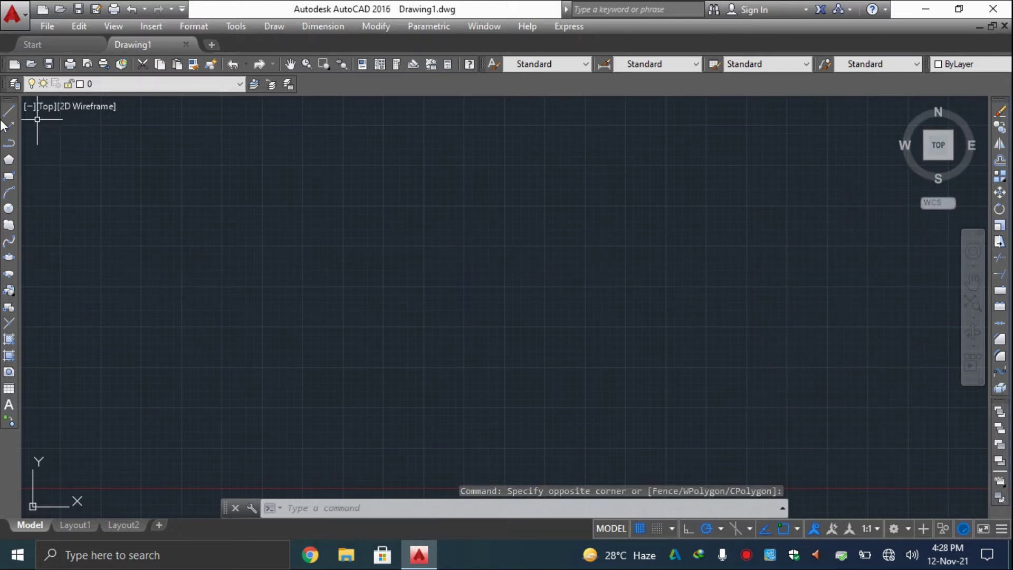
# Dock the Modify toolbar on the left, beside the Draw toolbar.
pyautogui.moveTo(999, 108); pyautogui.dragTo(23, 109)
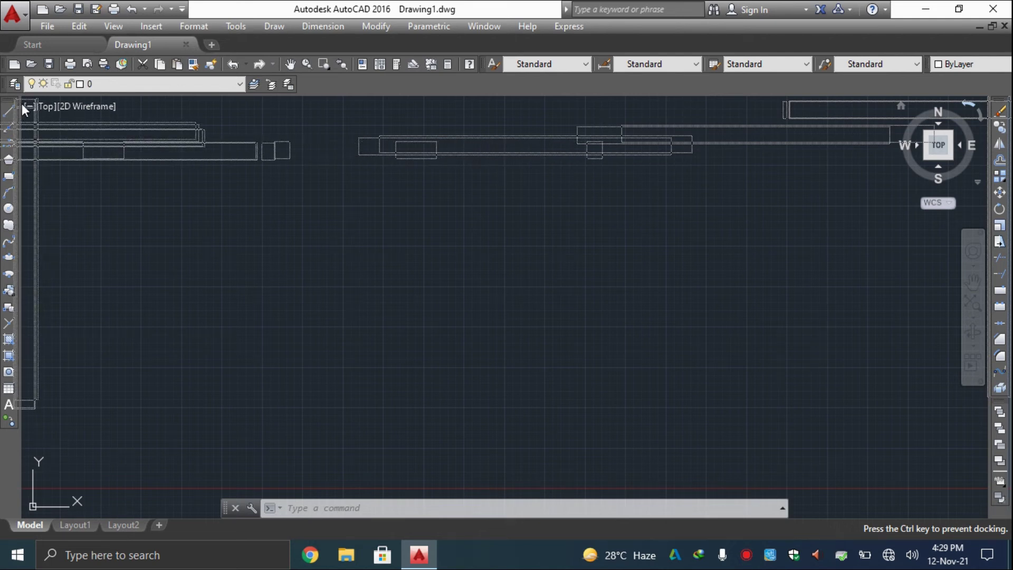
pyautogui.moveTo(21, 103); pyautogui.dragTo(30, 107)
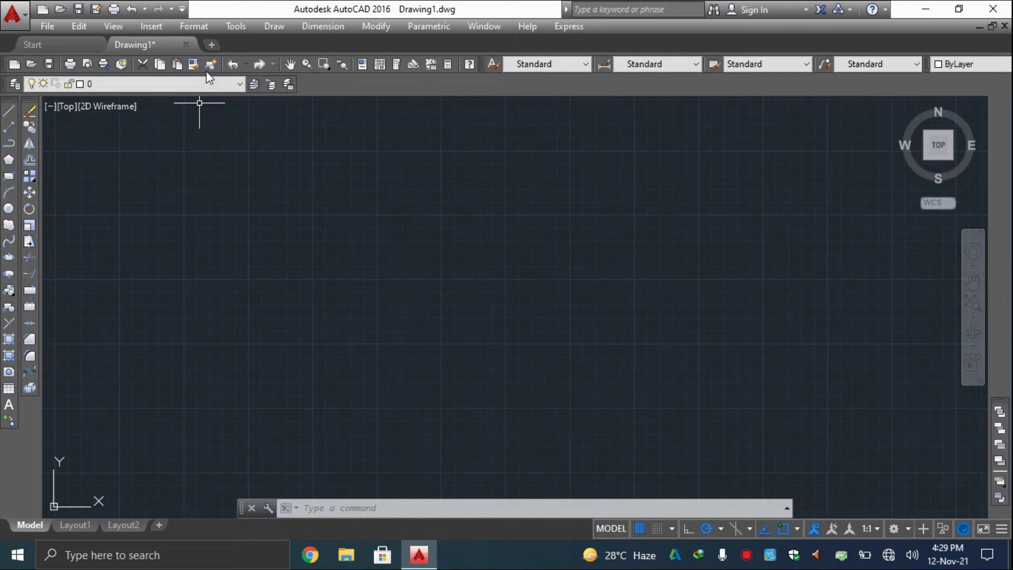
# Save the current layout as the workspace 'AutoCad Classical Interface'.
pyautogui.click(240, 26)
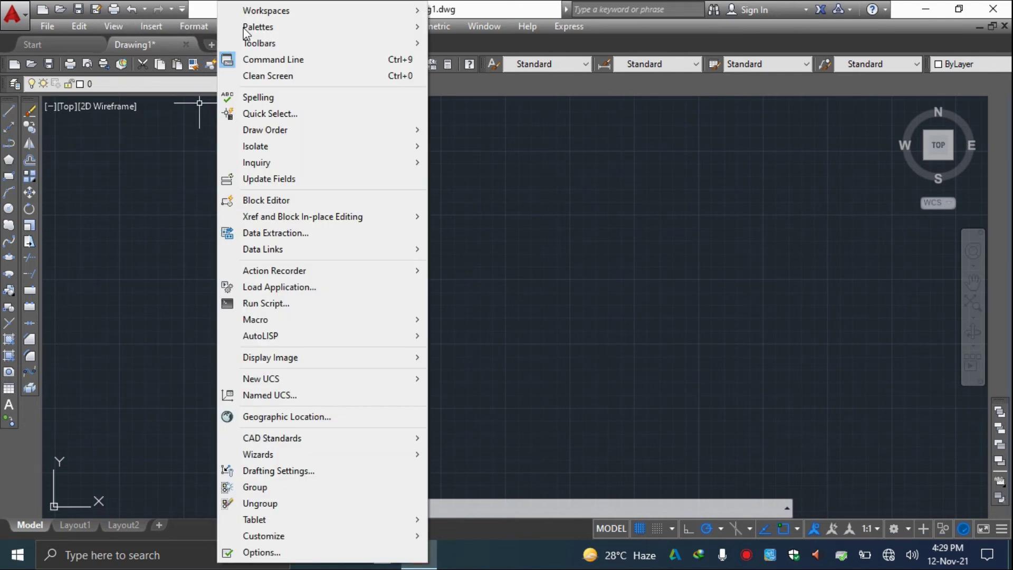
pyautogui.moveTo(316, 10)
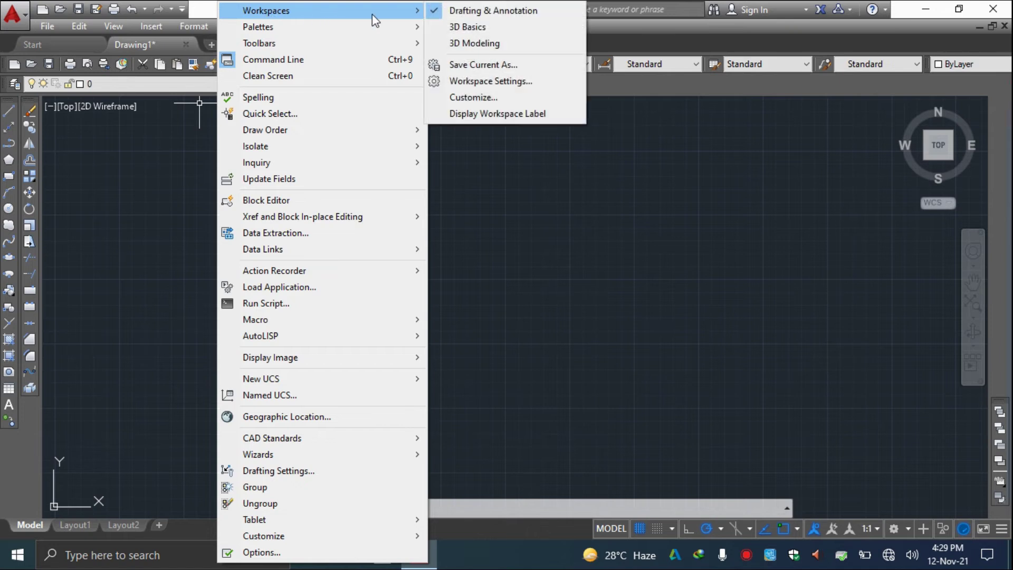
pyautogui.click(473, 65)
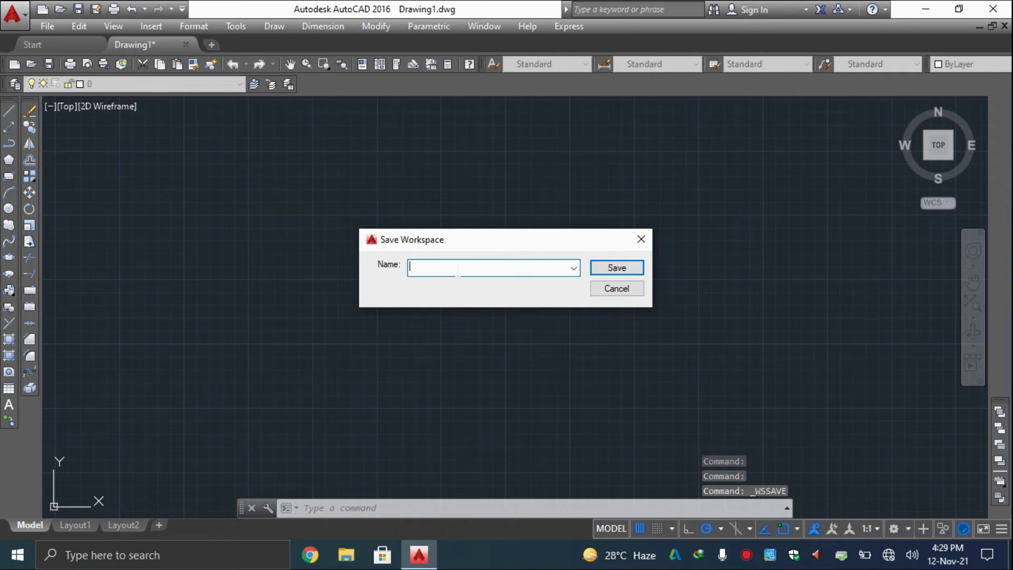
pyautogui.write('Au')
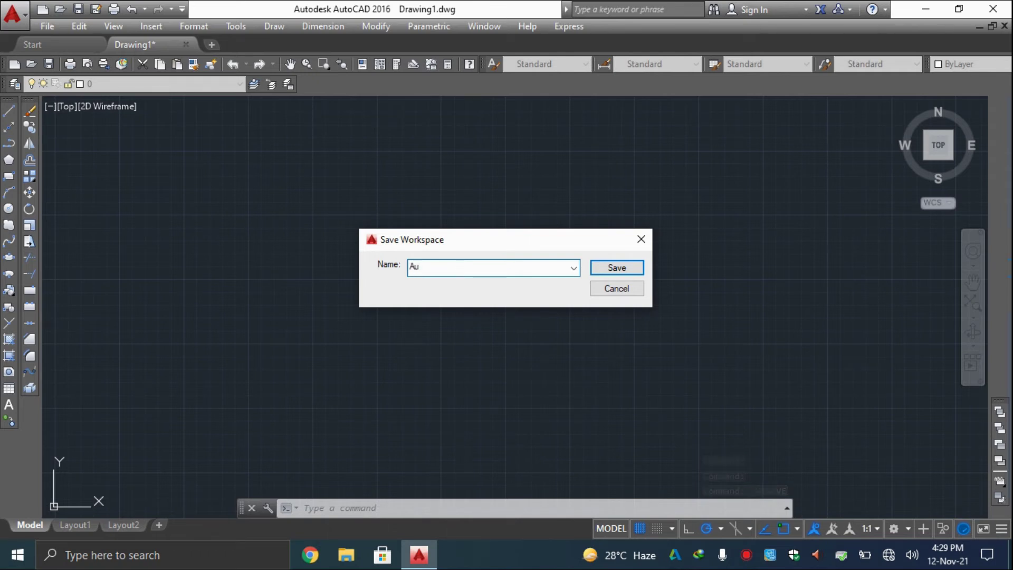
pyautogui.write('toCad Classical Interface')
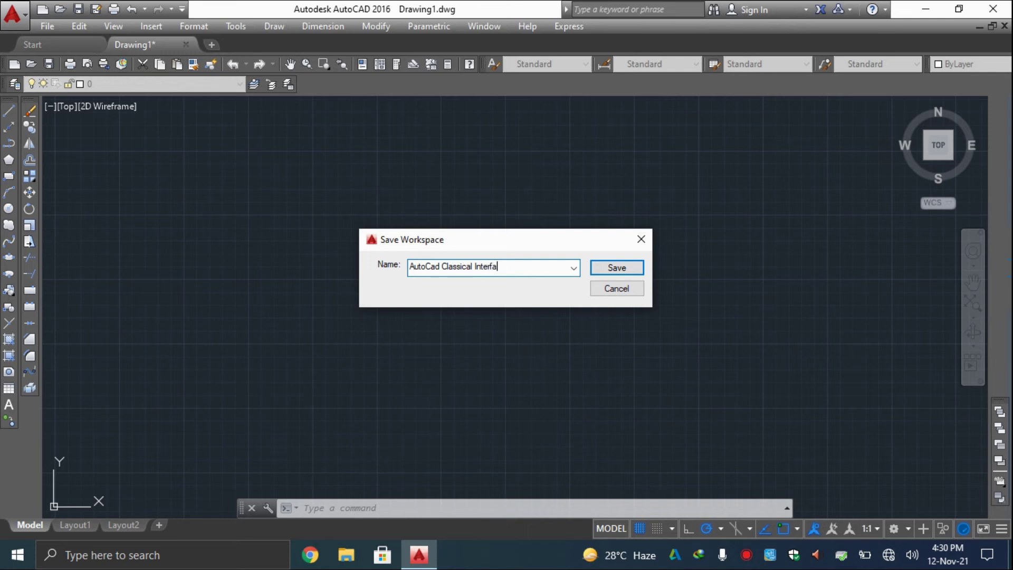
pyautogui.click(622, 272)
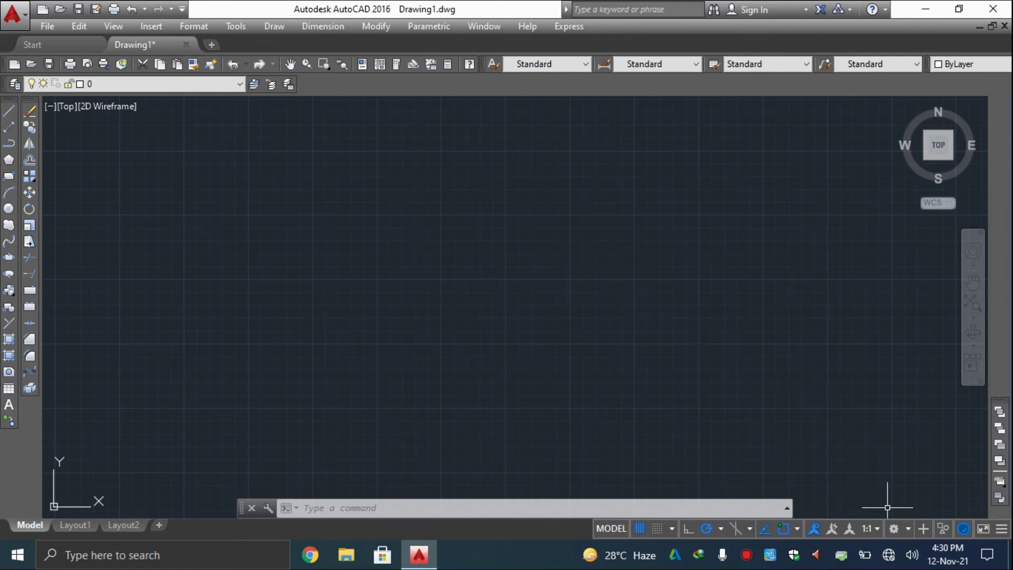
pyautogui.click(907, 529)
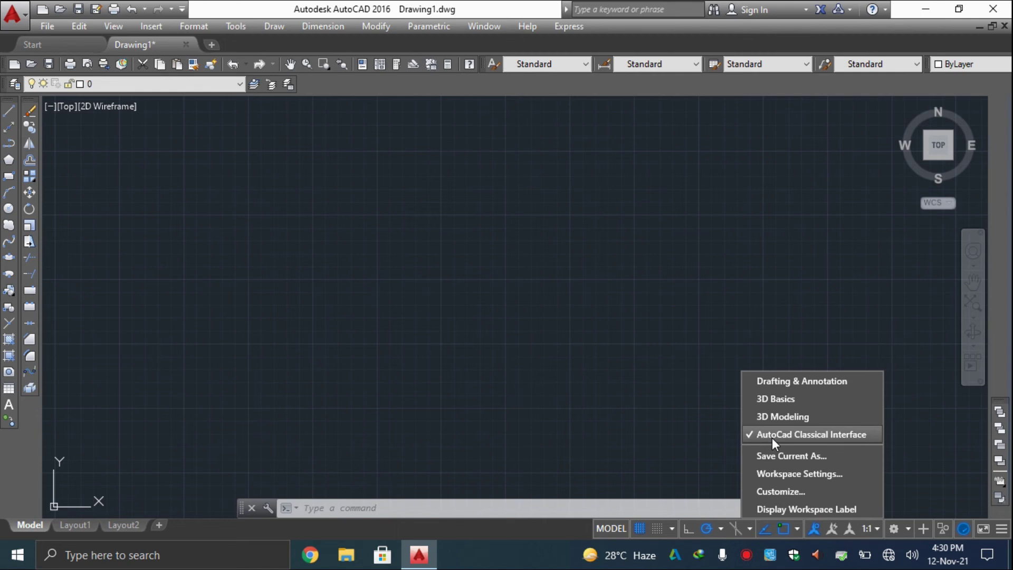
pyautogui.click(777, 381)
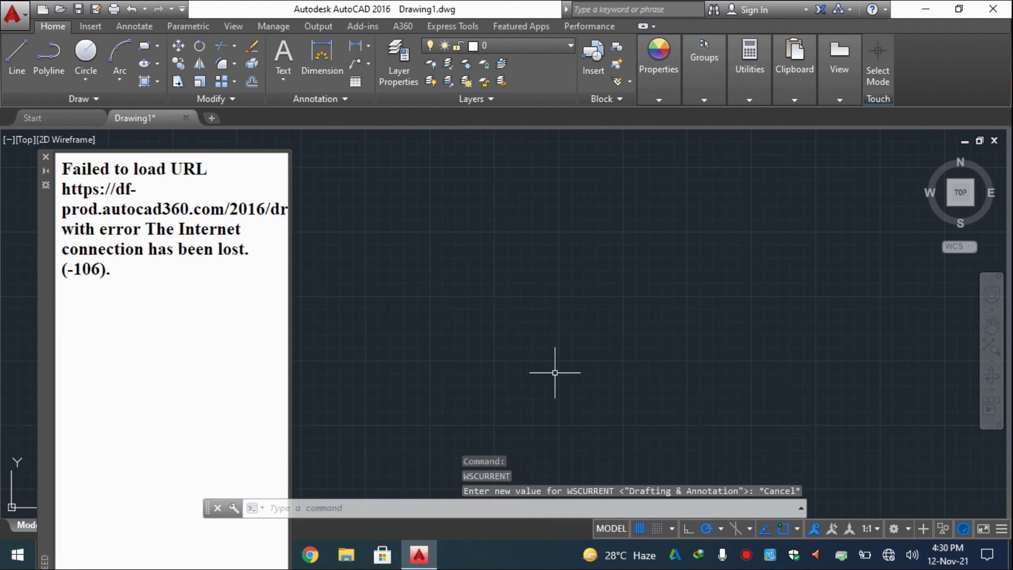
pyautogui.click(46, 157)
pyautogui.click(749, 61)
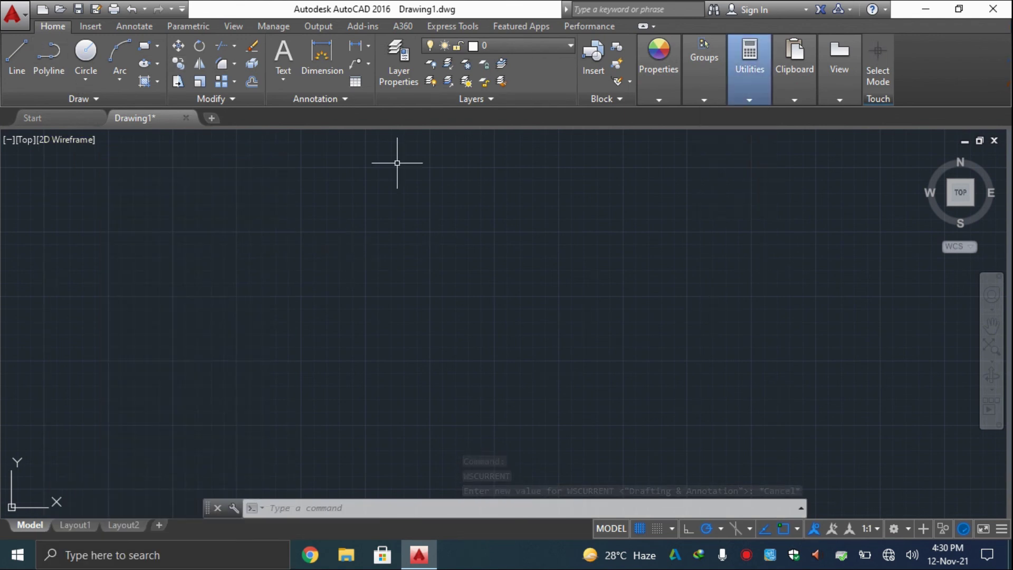
pyautogui.click(907, 530)
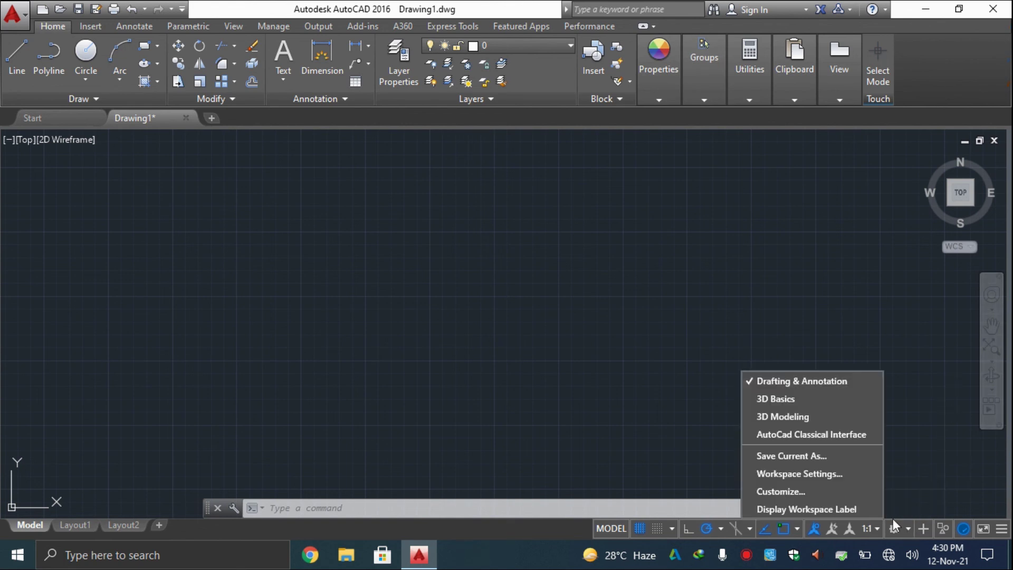
pyautogui.click(800, 434)
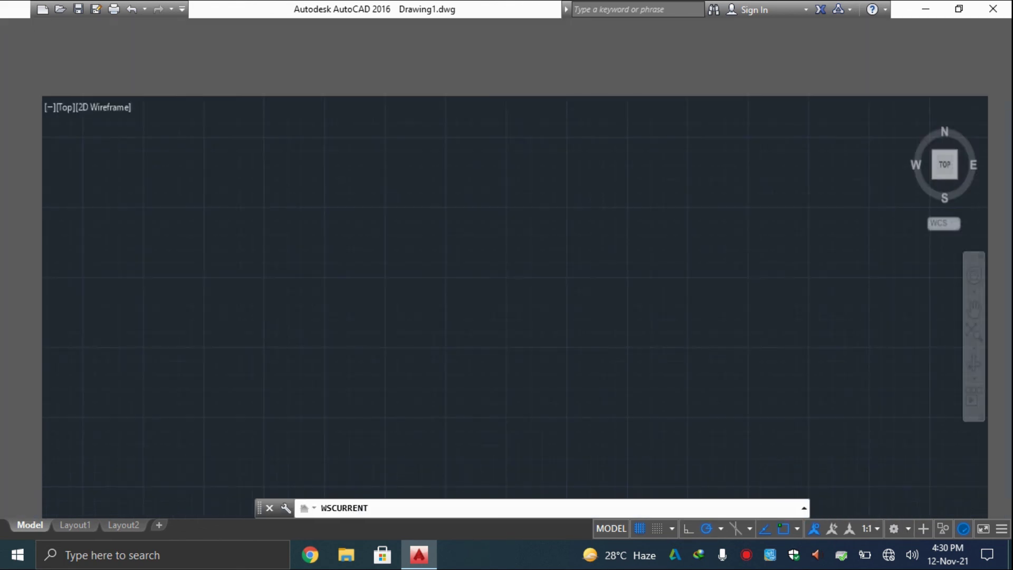